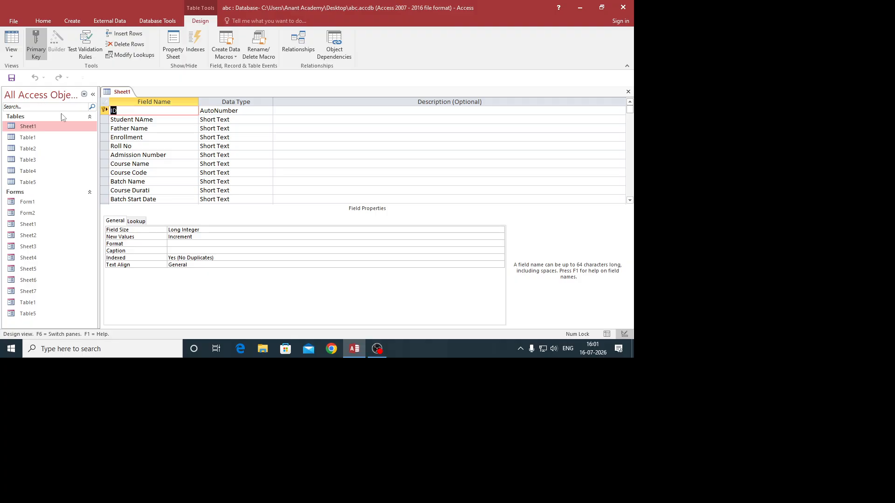
Open the Sheet1 table and create a form from it.
left_click(55, 128)
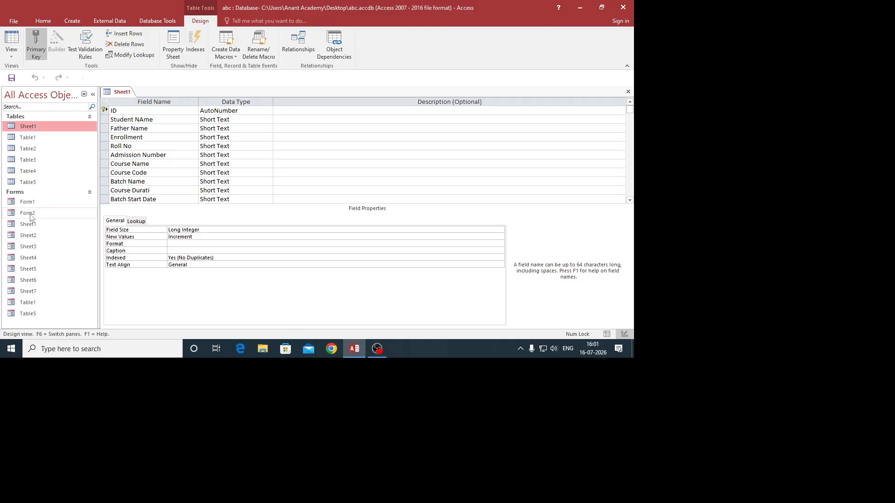
double_click(41, 124)
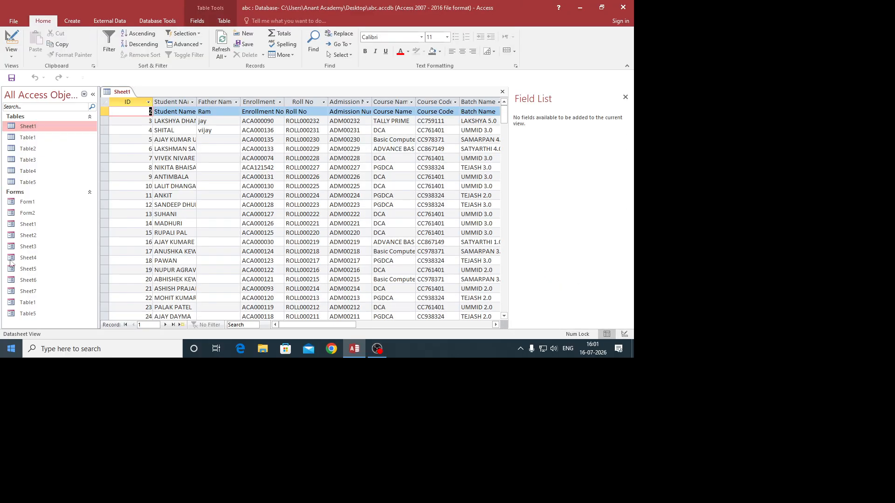
left_click(70, 22)
left_click(163, 44)
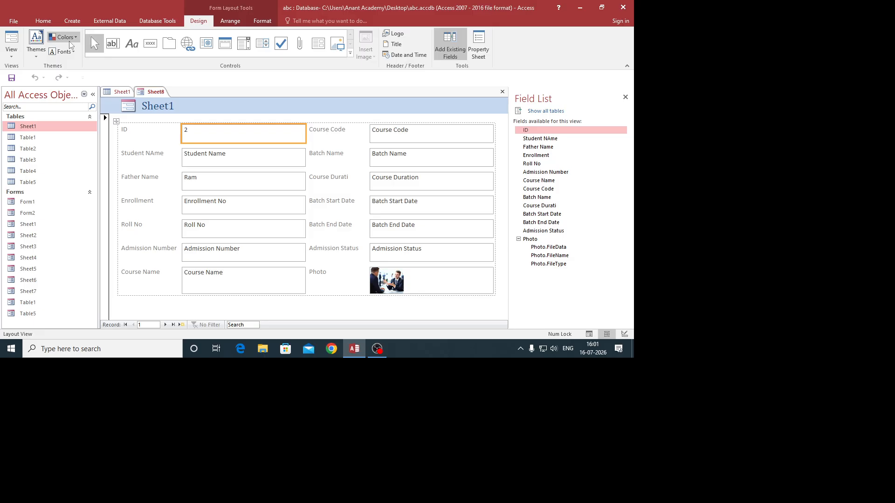
Switch the new Sheet1 form to Design View and show its design tools.
left_click(9, 51)
left_click(33, 111)
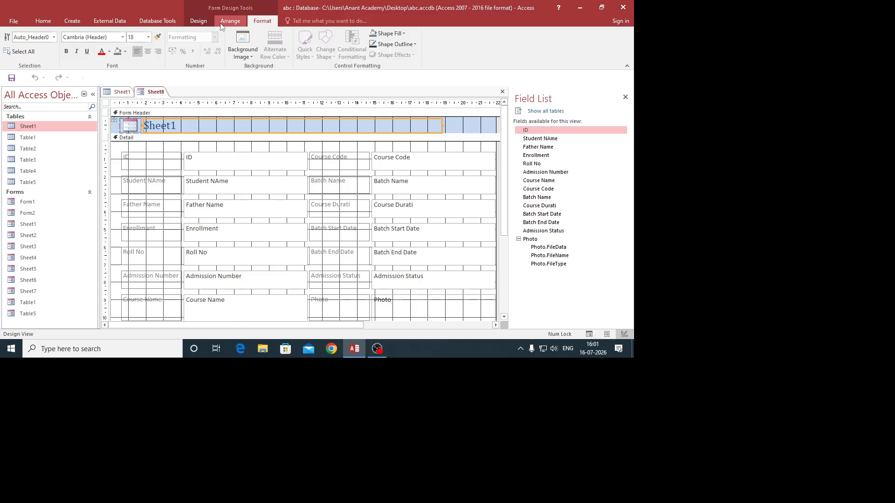
left_click(198, 21)
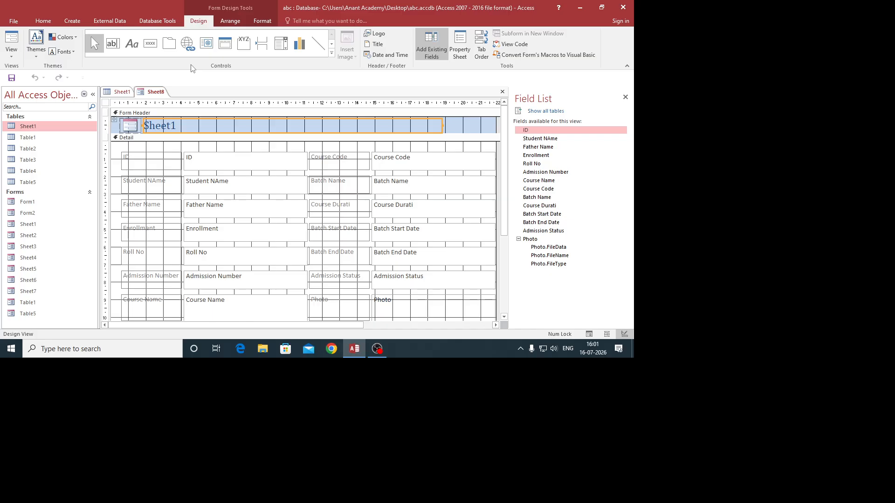
Create a blank form and expand the Sheet1 table in the list of available fields.
left_click(70, 22)
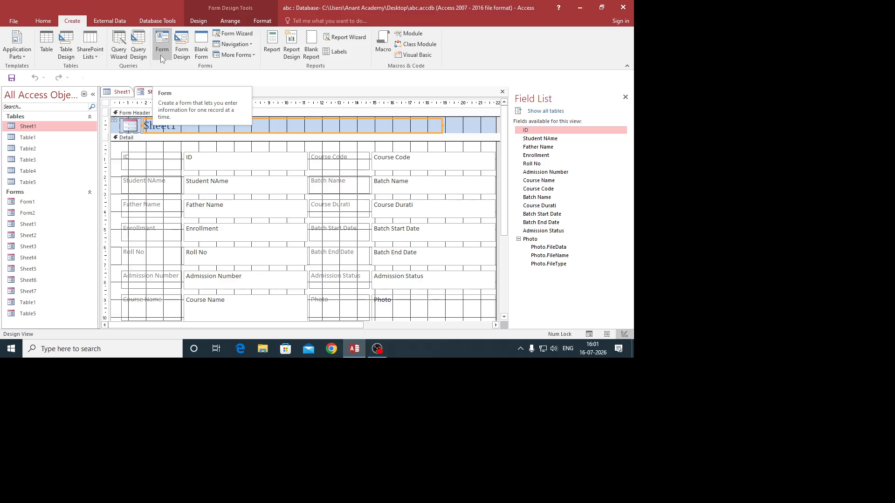
left_click(201, 42)
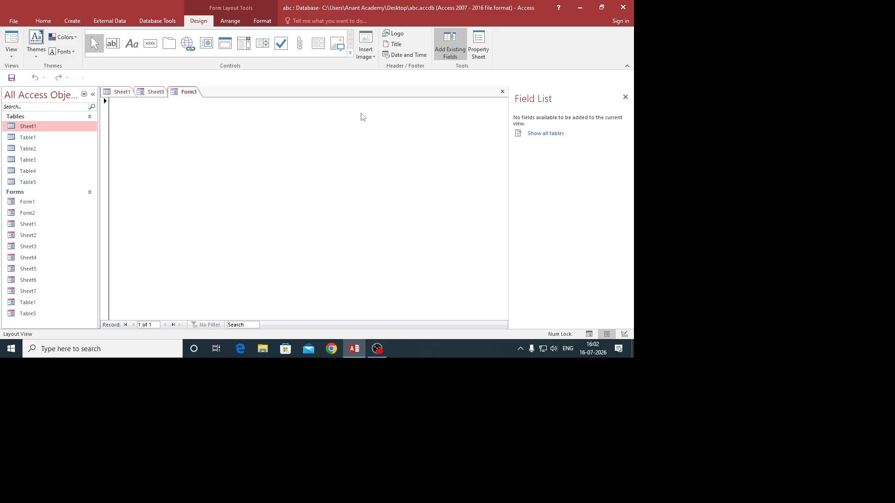
left_click(554, 135)
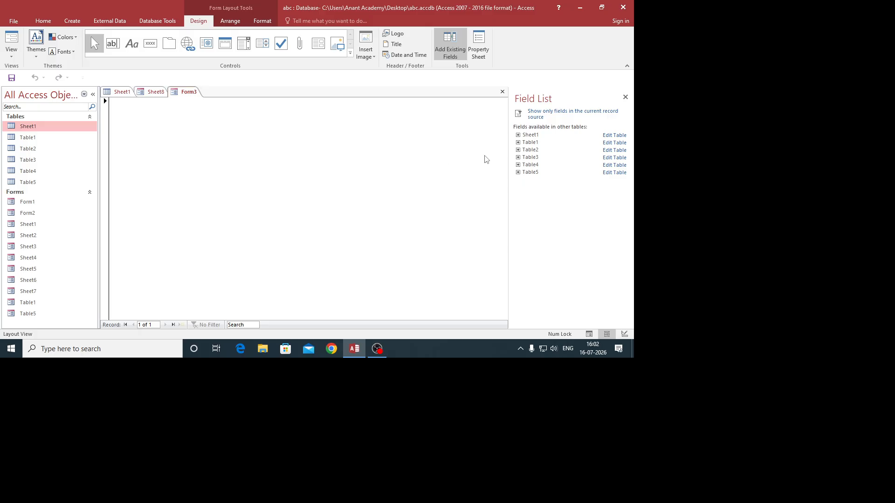
left_click(518, 135)
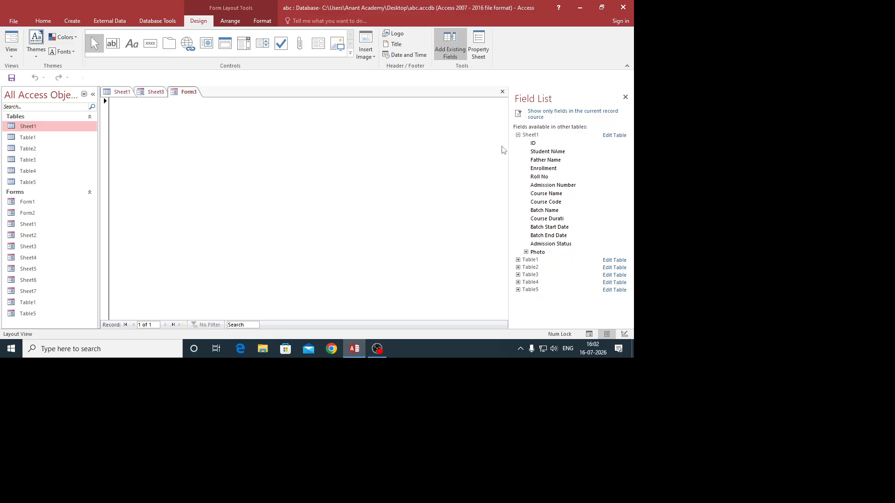
Add the ID, Student NAme, Father Name, Enrollment and Roll No fields to the blank form and widen their boxes.
left_click(535, 146)
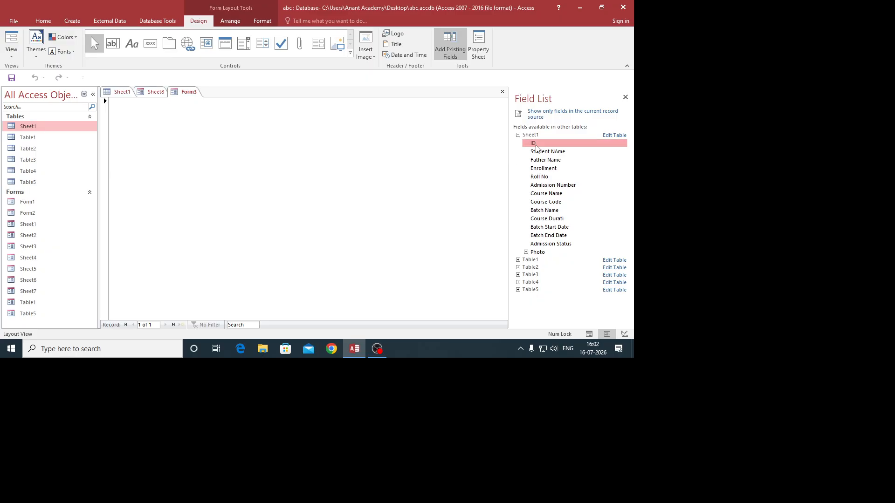
double_click(536, 146)
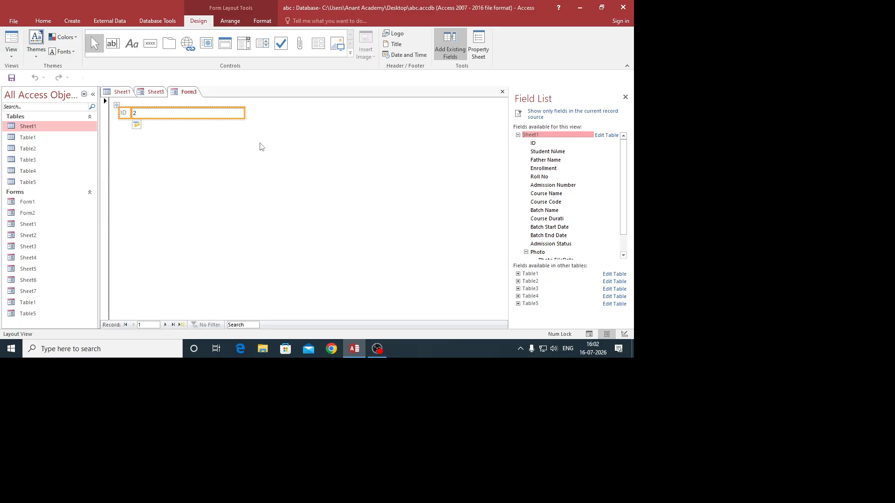
double_click(540, 151)
double_click(539, 160)
double_click(540, 168)
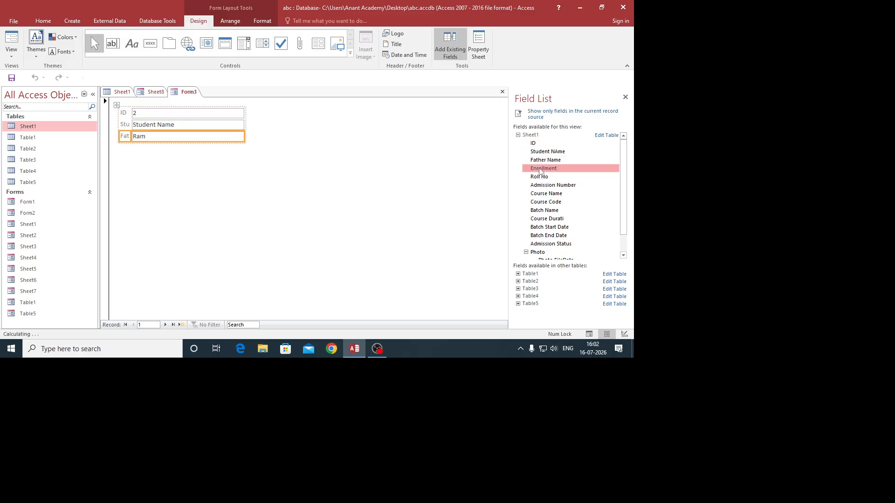
left_click(540, 177)
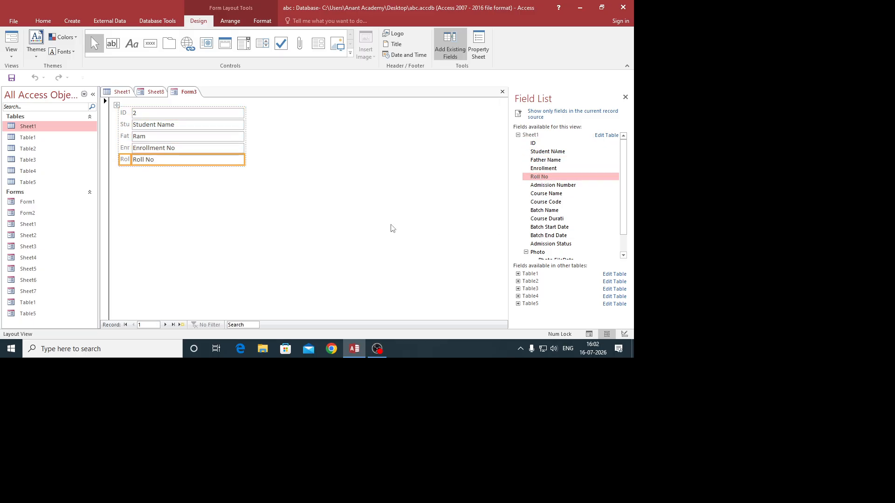
left_click(215, 124)
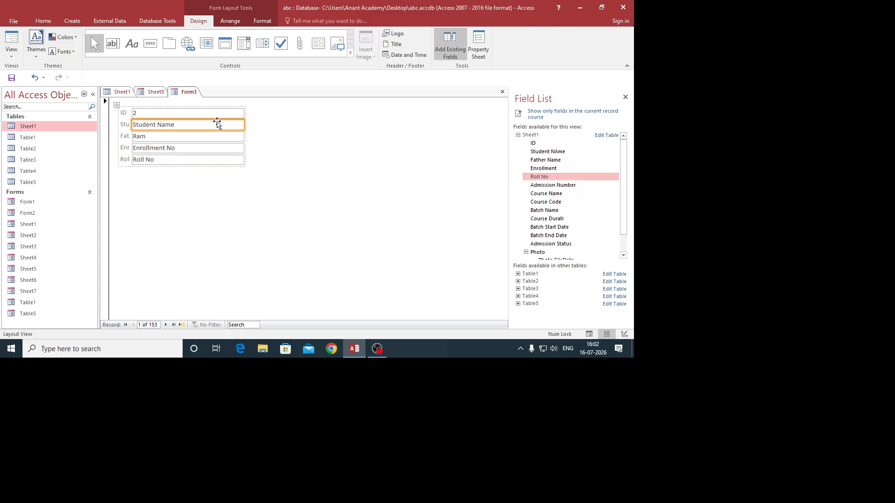
left_click_drag(242, 124, 296, 136)
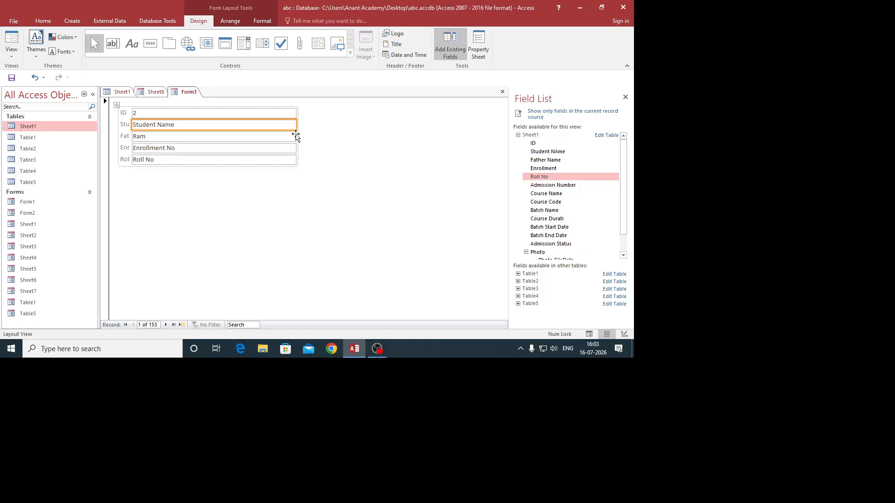
Start the Form Wizard for the Sheet1 table.
left_click(73, 20)
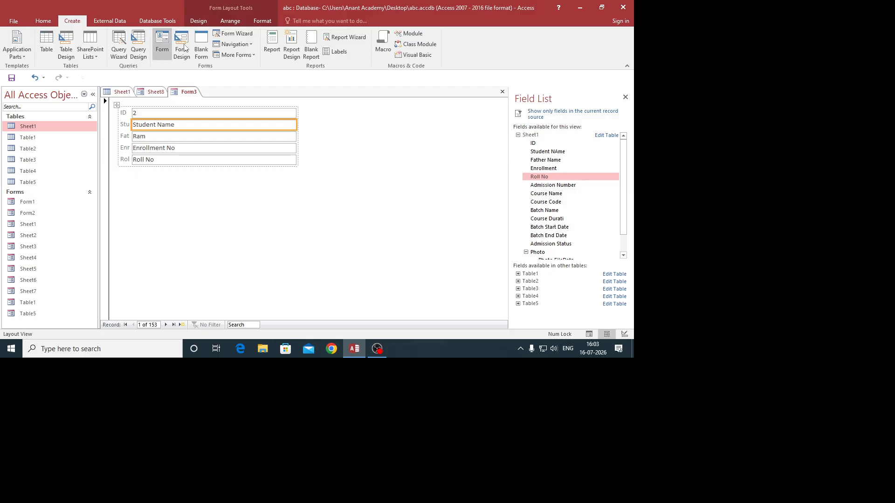
left_click(239, 37)
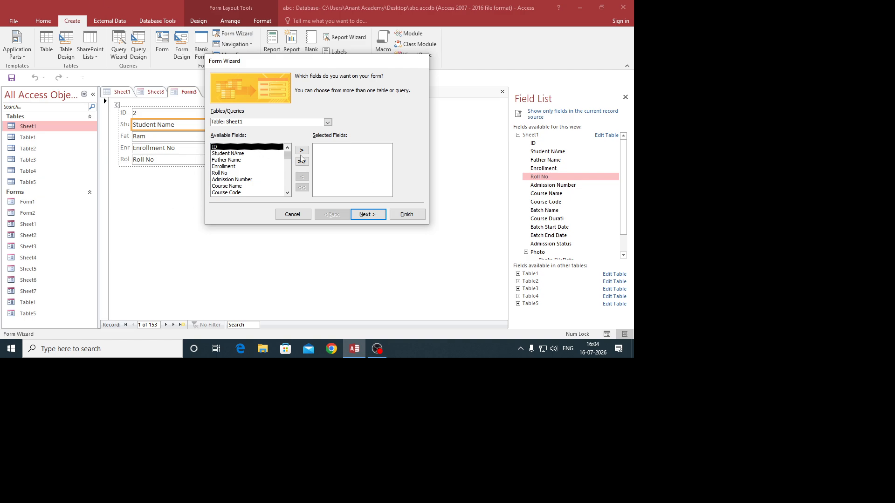
left_click(302, 150)
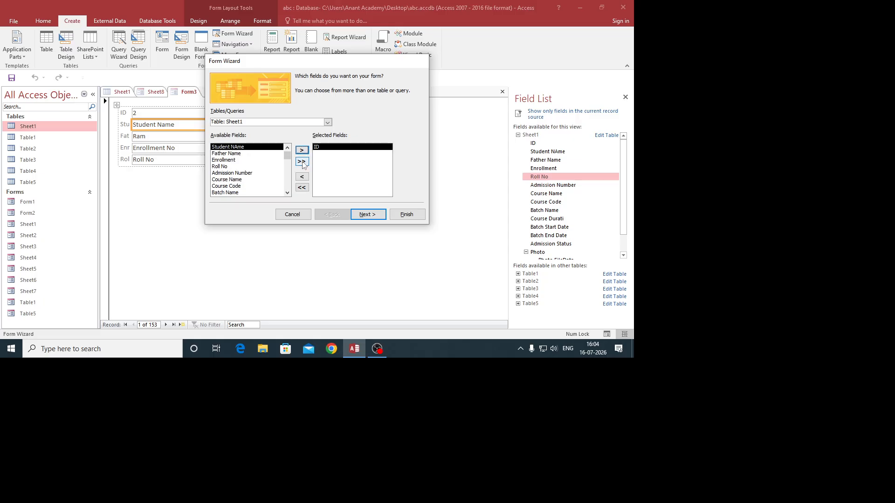
left_click(302, 162)
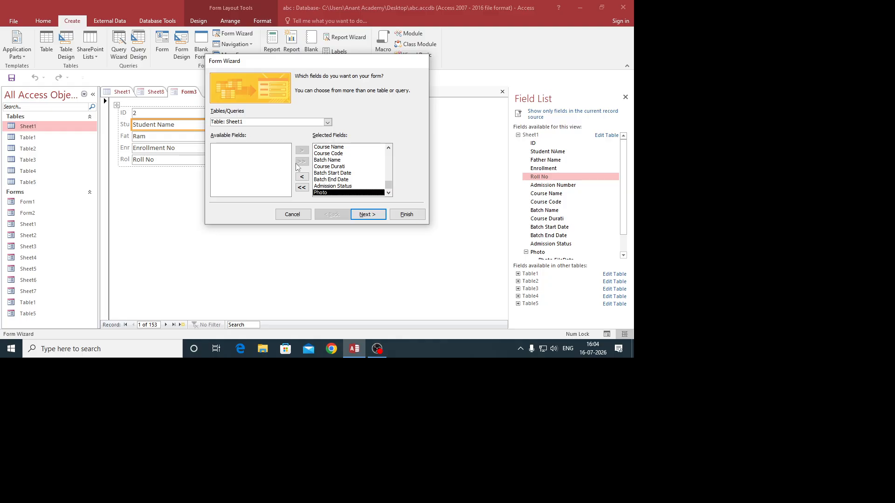
left_click(301, 188)
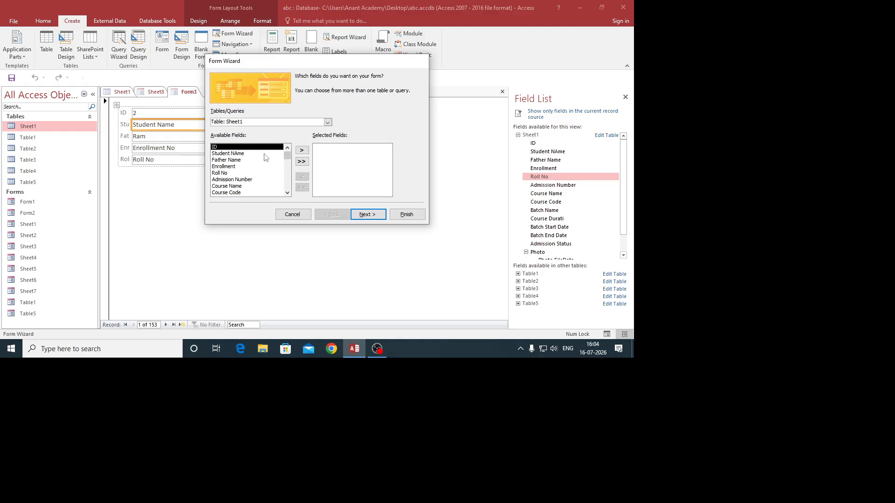
Select the fields ID, Student NAme, Father Name, Enrollment, Roll No and Course Code for the wizard form.
left_click(301, 150)
left_click(301, 150)
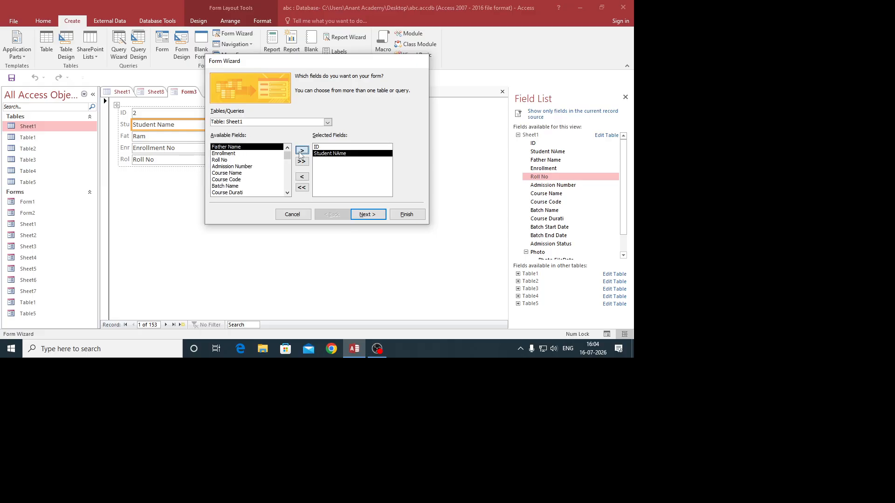
left_click(302, 150)
left_click(302, 150)
left_click(301, 150)
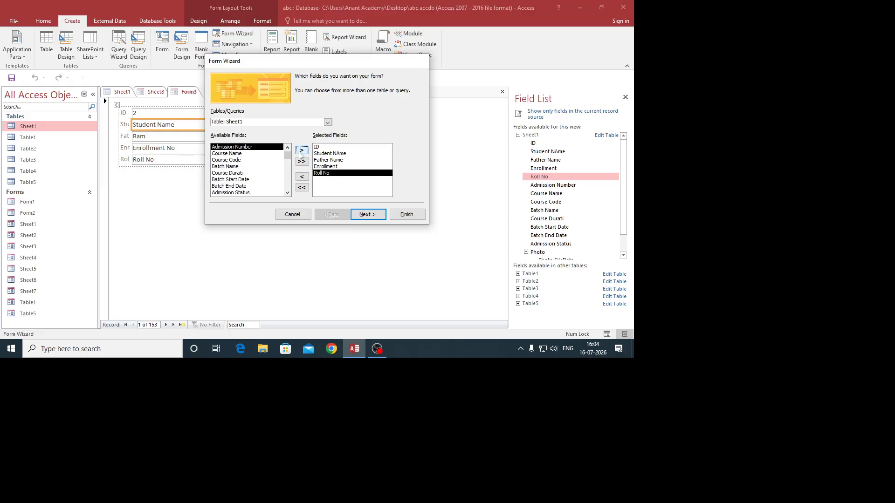
left_click(237, 160)
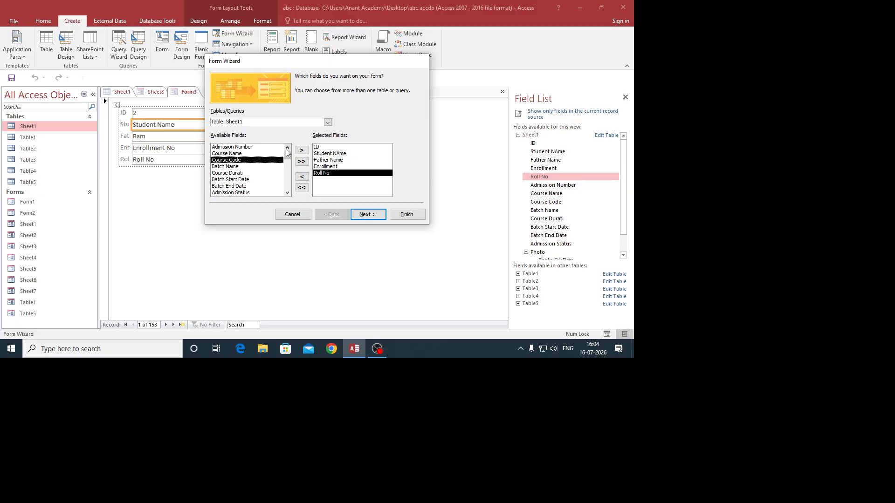
left_click(301, 150)
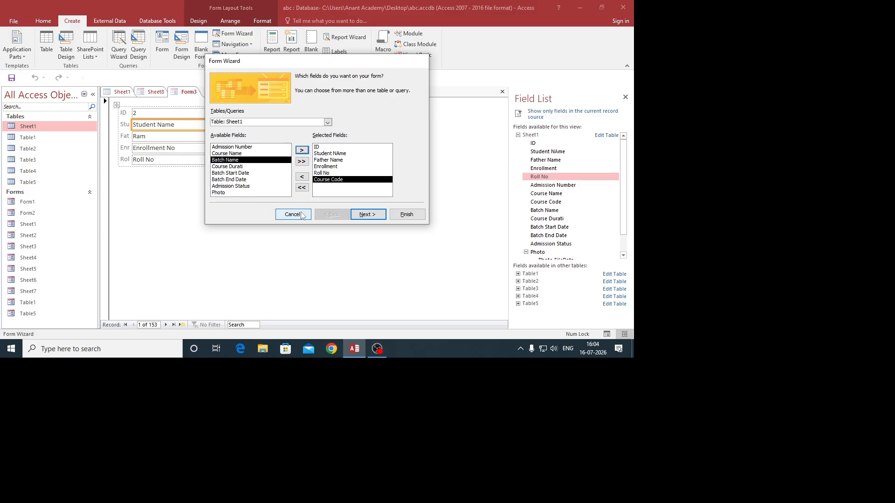
Keep the Columnar layout and finish the wizard form.
left_click(367, 214)
mouse_move(360, 357)
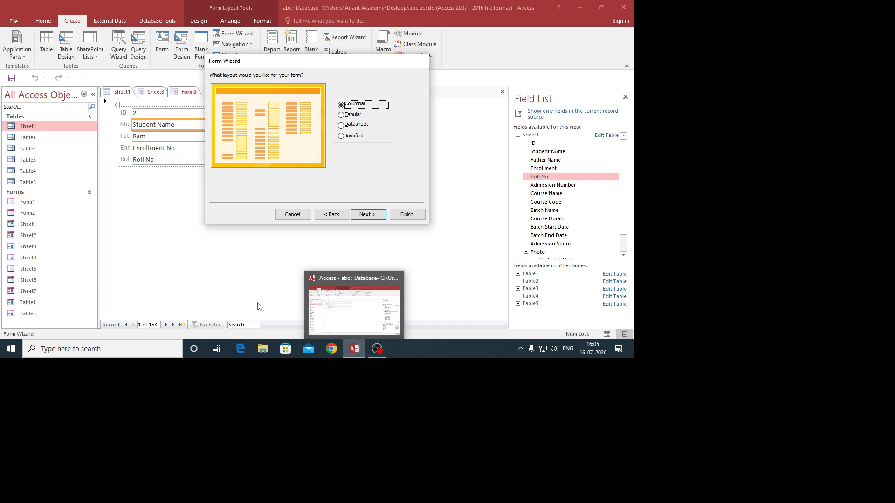
left_click(407, 214)
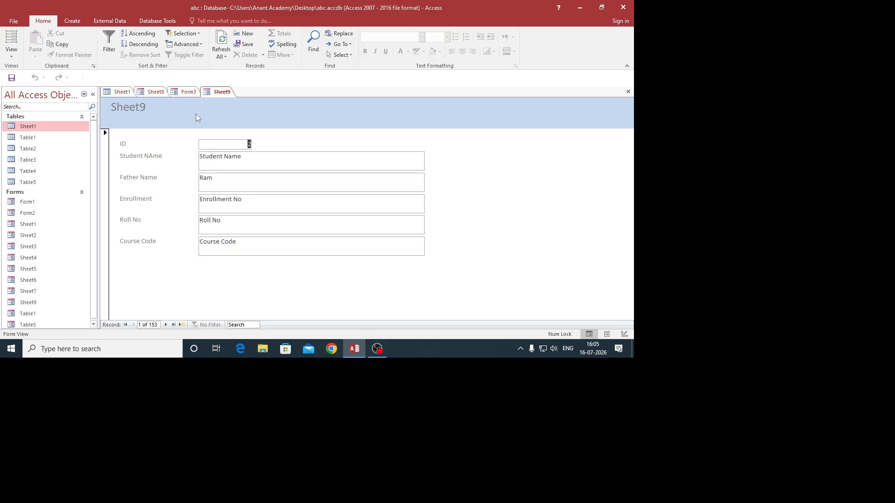
Start another Form Wizard on Sheet1 and select the seven fields from ID through Course Name.
left_click(69, 21)
left_click(246, 33)
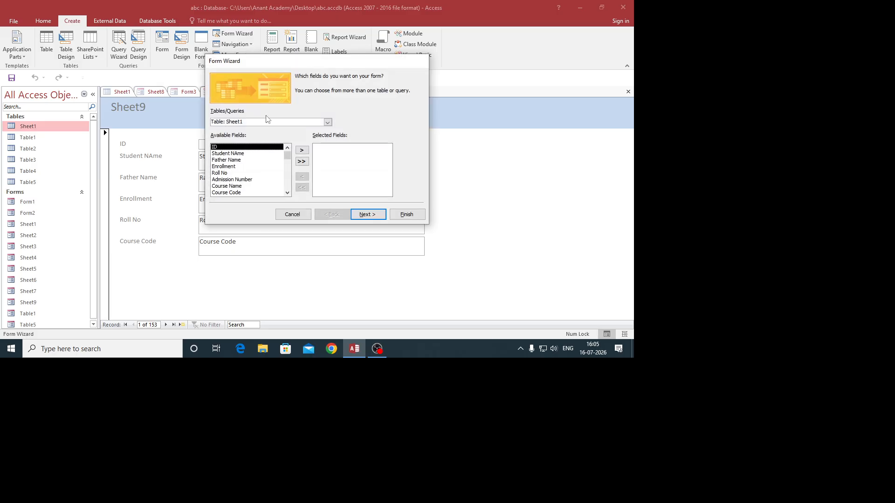
left_click(302, 150)
left_click(302, 150)
left_click(301, 150)
left_click(302, 150)
left_click(301, 150)
left_click(302, 150)
left_click(302, 151)
Choose the Tabular layout for the form and finish the wizard.
left_click(366, 214)
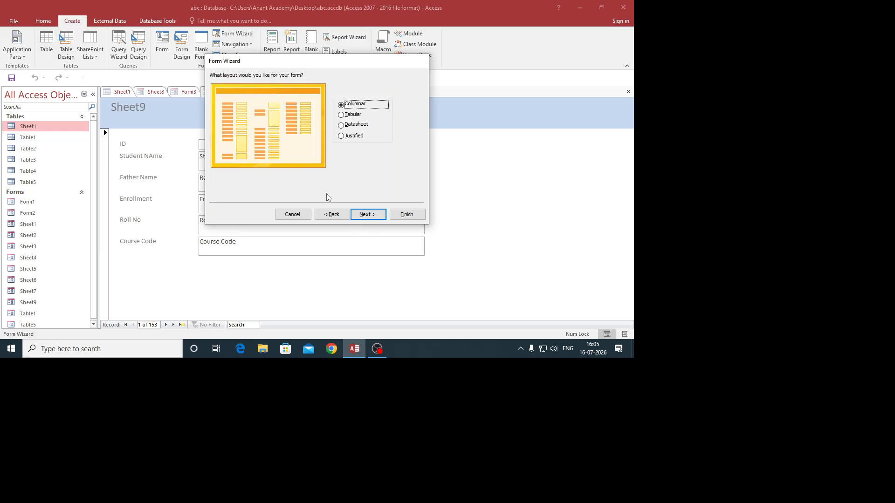
left_click(352, 115)
left_click(370, 214)
left_click(397, 216)
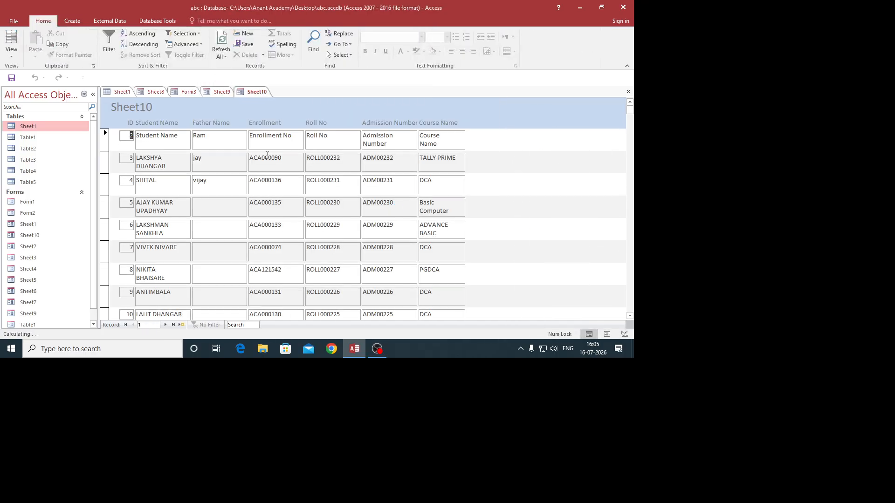
Run the Form Wizard again on Sheet1 and include the fields ID through Course Name.
left_click(71, 23)
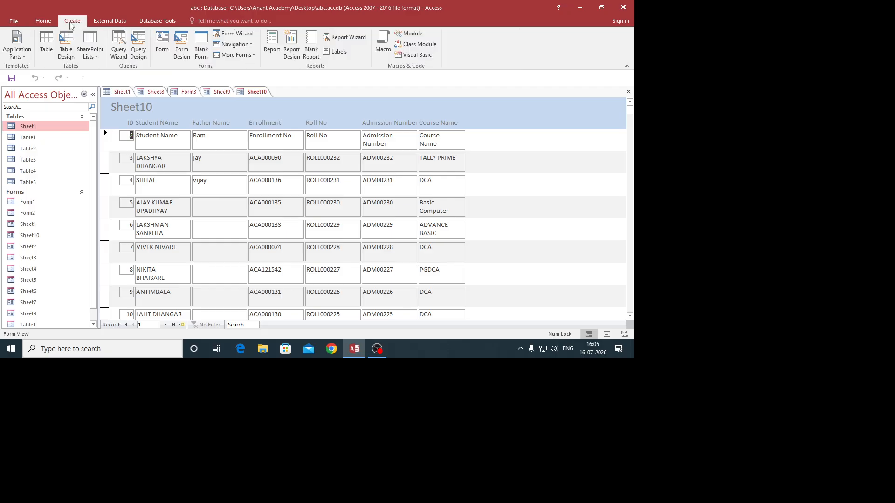
left_click(233, 33)
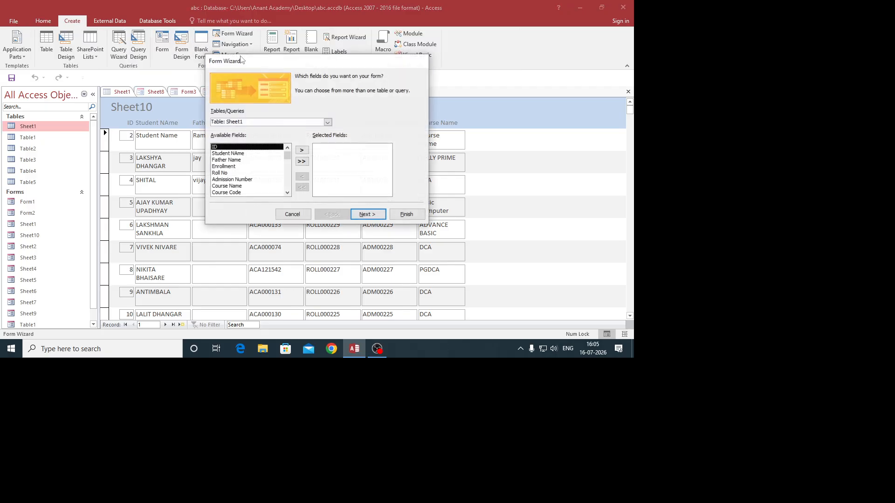
left_click(300, 151)
left_click(300, 151)
left_click(300, 151)
left_click(302, 151)
left_click(301, 150)
left_click(301, 151)
left_click(302, 151)
Choose the Datasheet layout for the form and finish the wizard.
left_click(368, 214)
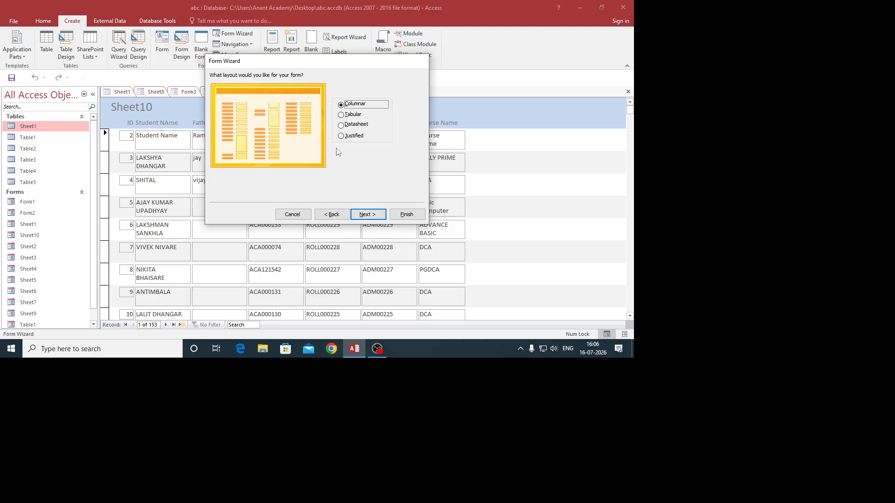
left_click(354, 124)
left_click(406, 216)
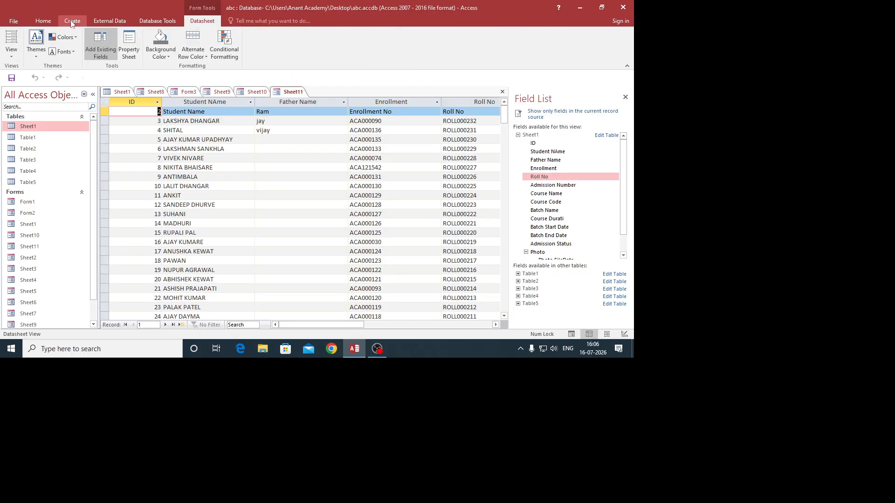
Begin a further Form Wizard form on Sheet1 with the fields ID, Student NAme, Father Name, Enrollment, Roll No, Admission Number and Course Name.
left_click(72, 23)
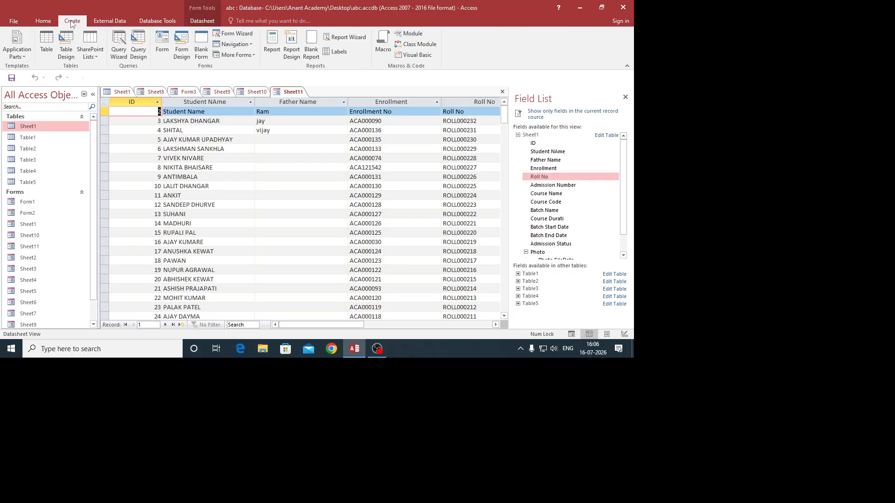
left_click(233, 35)
left_click(302, 150)
left_click(302, 150)
left_click(302, 150)
left_click(301, 150)
left_click(301, 150)
left_click(301, 150)
left_click(302, 150)
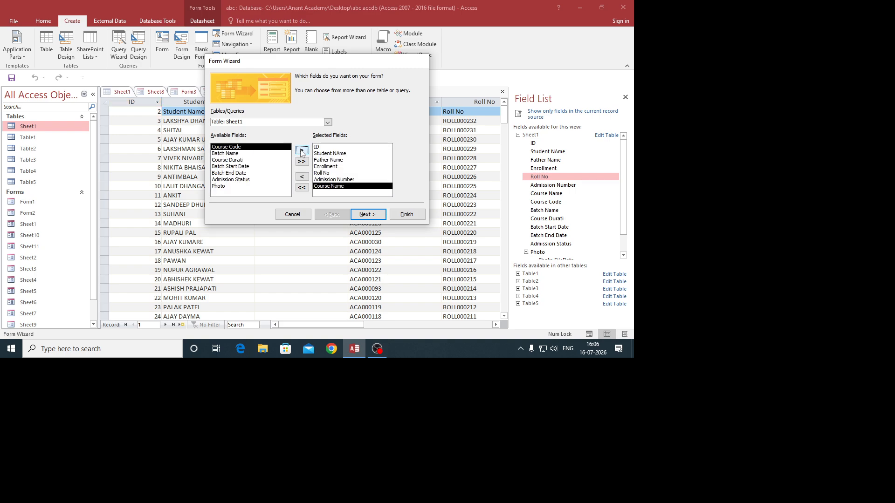
Choose the Justified layout for the form and finish the wizard.
left_click(367, 214)
left_click(354, 137)
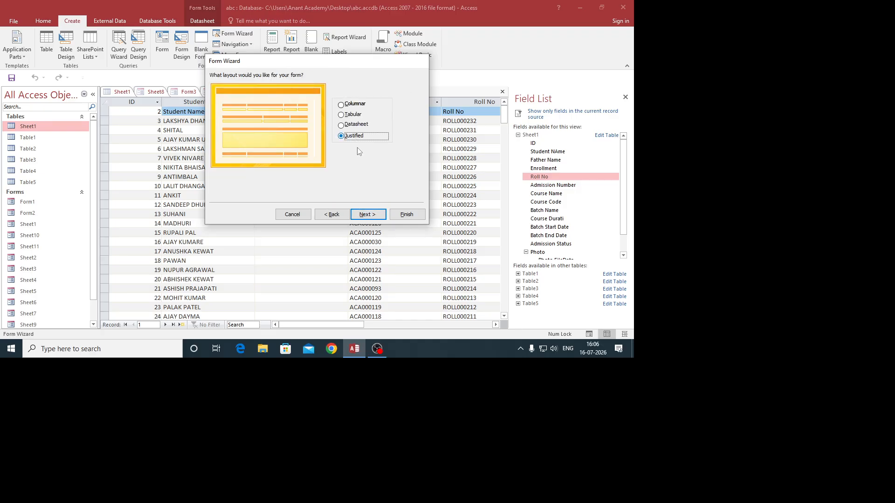
left_click(406, 214)
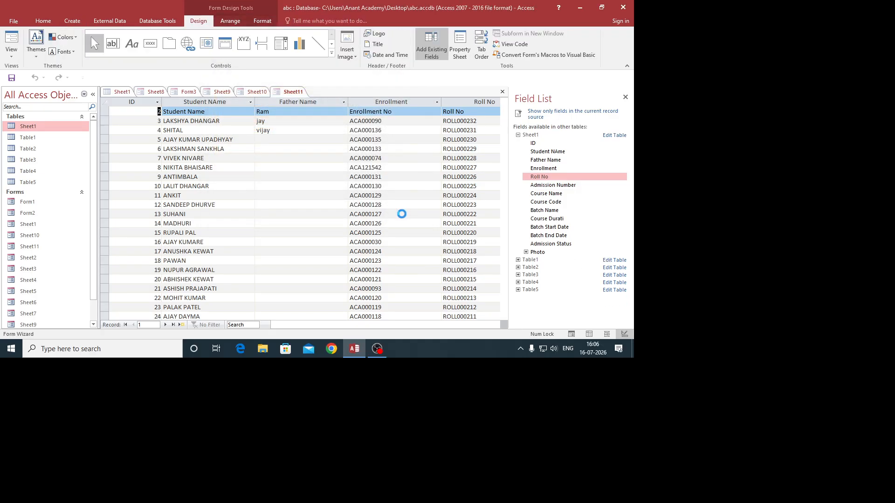
Compare the layouts of the wizard-made forms Sheet9, Sheet10, Sheet11 and Sheet12, going back and forth between Sheet9 and Sheet10.
left_click(223, 93)
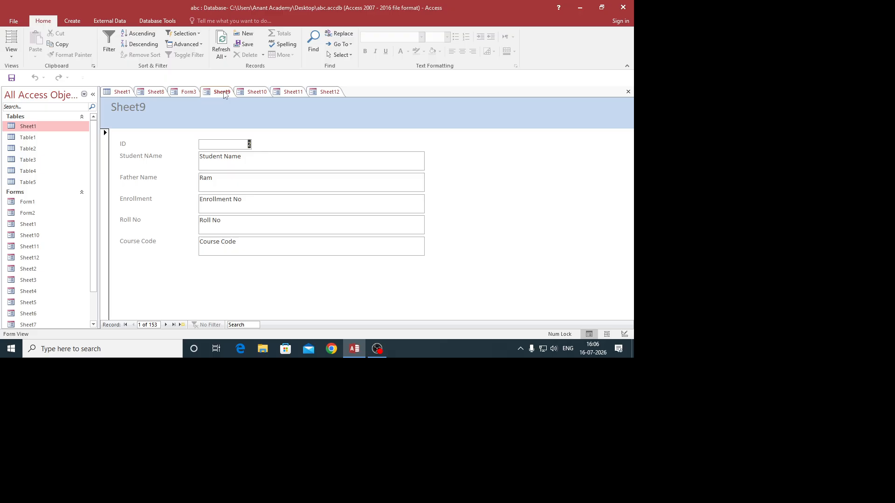
left_click(251, 92)
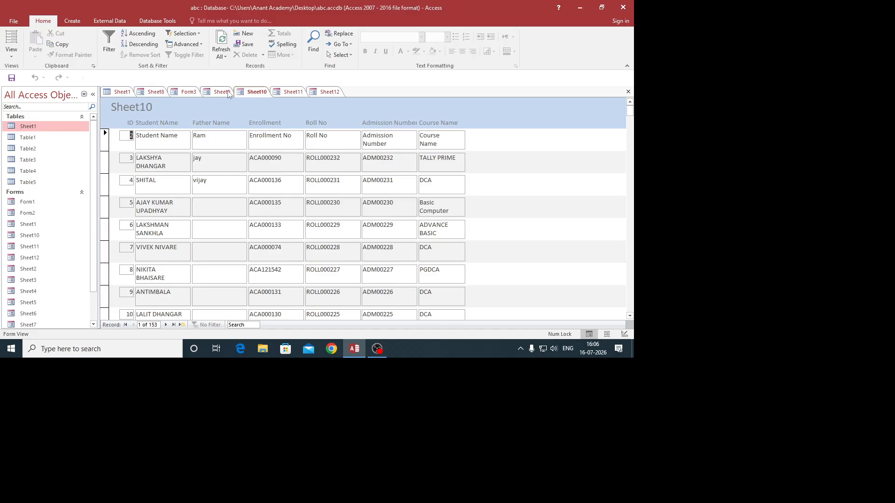
left_click(222, 92)
left_click(248, 95)
left_click(222, 92)
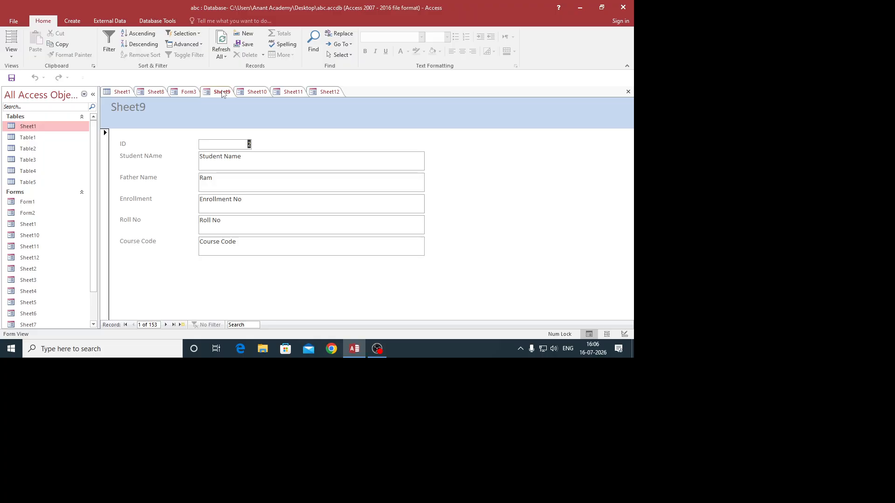
left_click(253, 92)
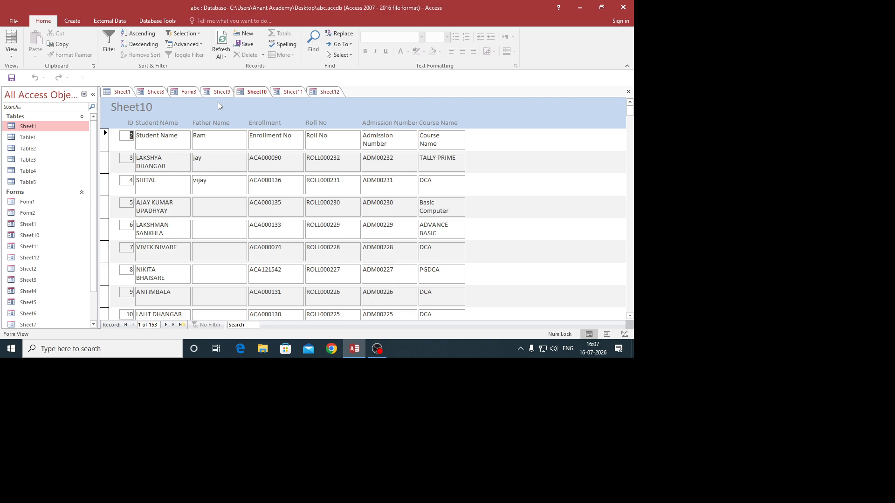
left_click(285, 92)
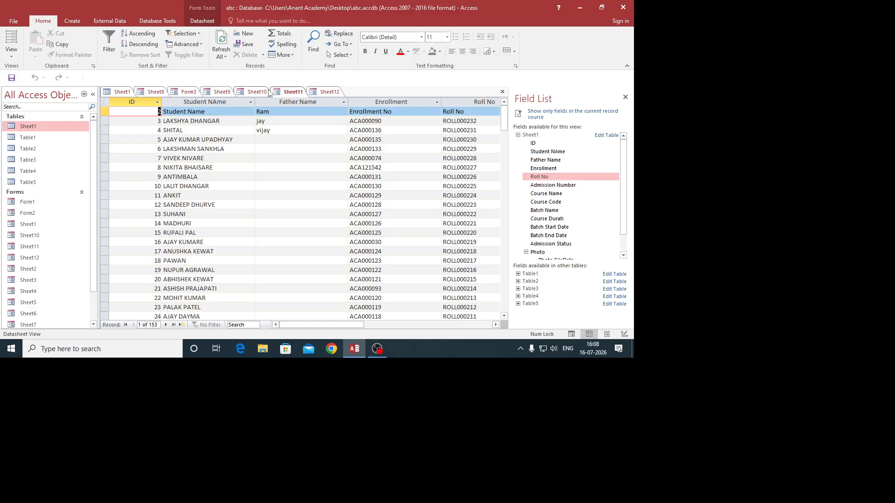
left_click(318, 93)
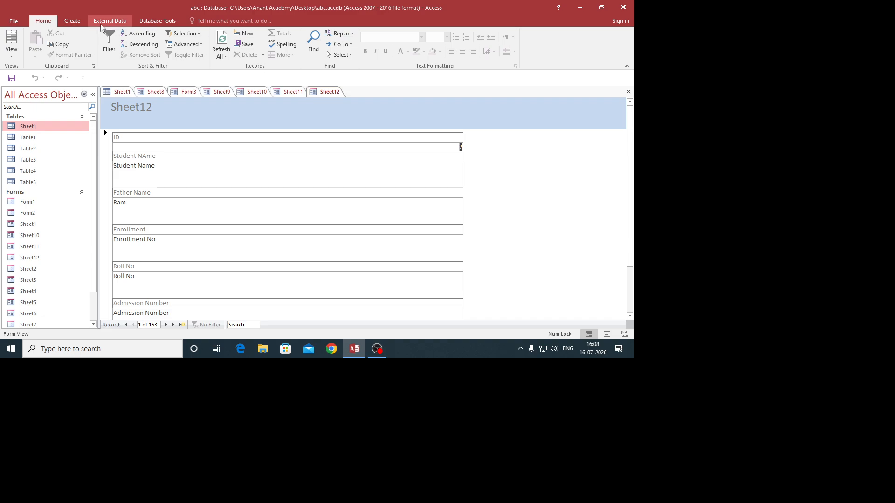
Create a Split Form from the Sheet12 form and select the record with ID 8 in its datasheet part.
left_click(78, 22)
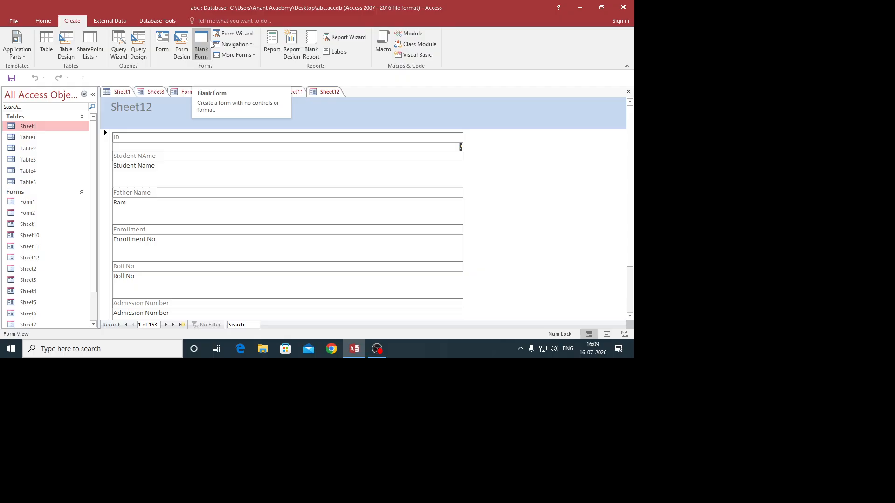
left_click(237, 55)
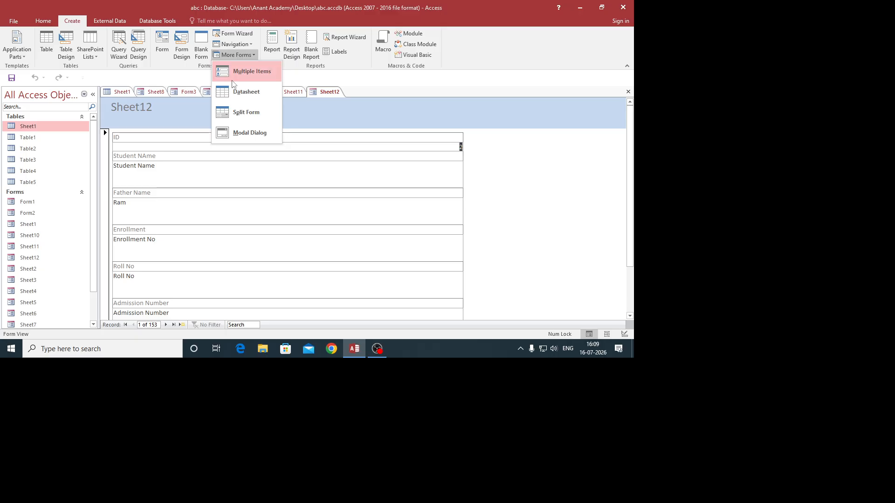
left_click(246, 111)
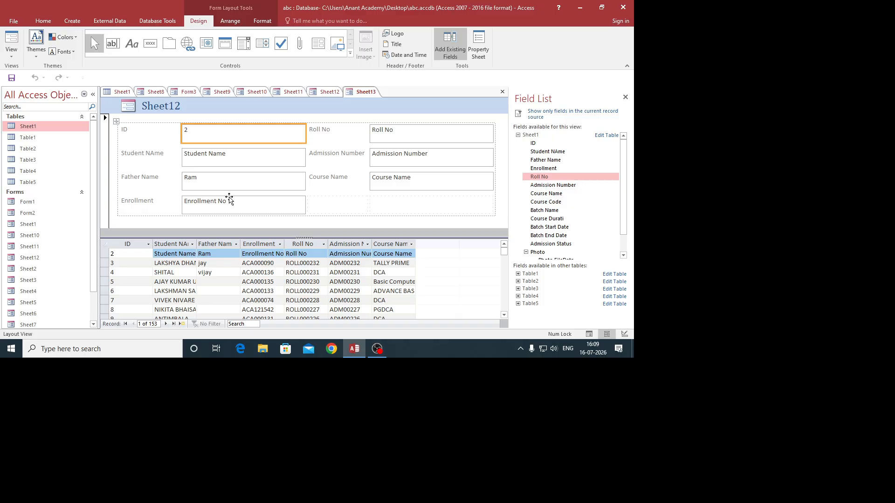
left_click(206, 311)
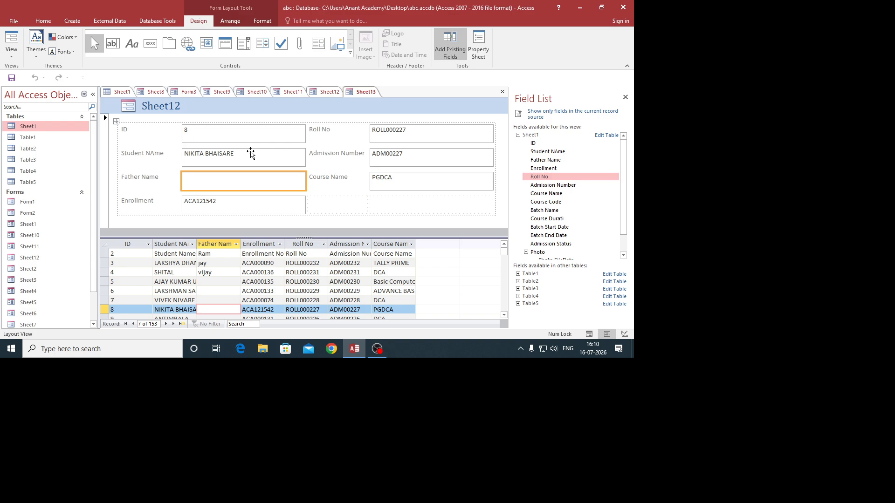
Create a Multiple Items form based on the open split form.
left_click(71, 21)
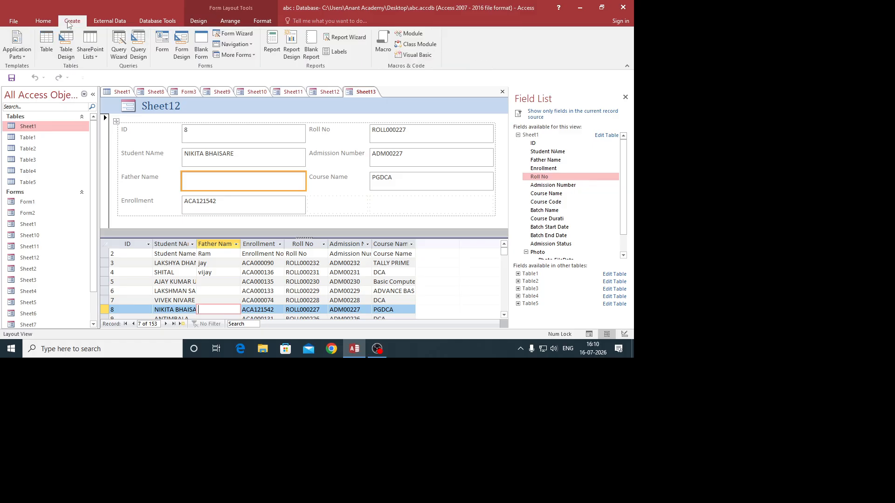
left_click(238, 55)
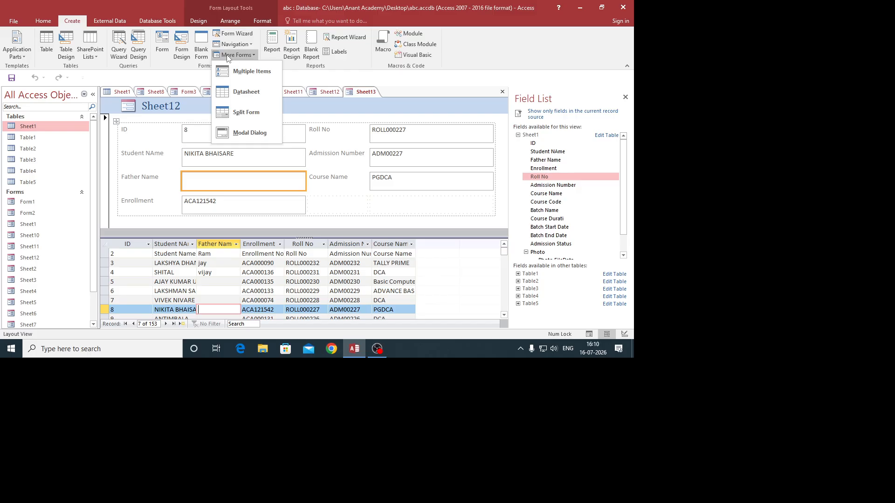
left_click(239, 77)
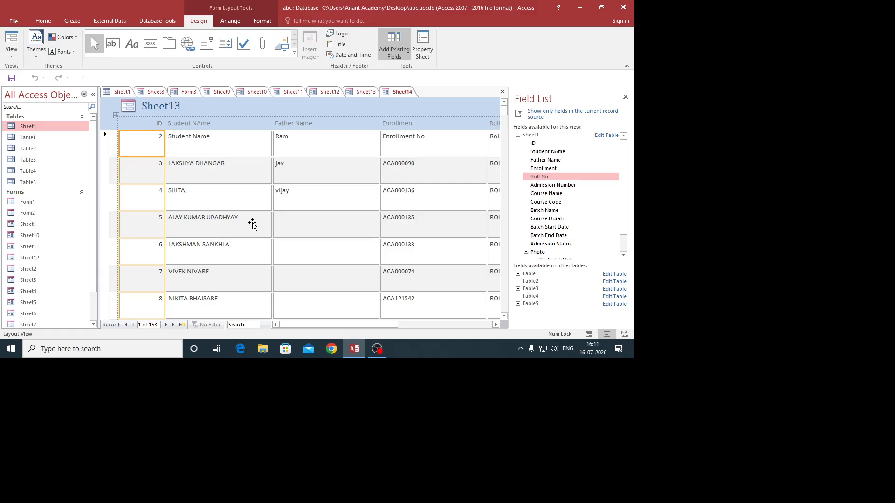
Create a Datasheet form based on the open multiple items form.
left_click(73, 21)
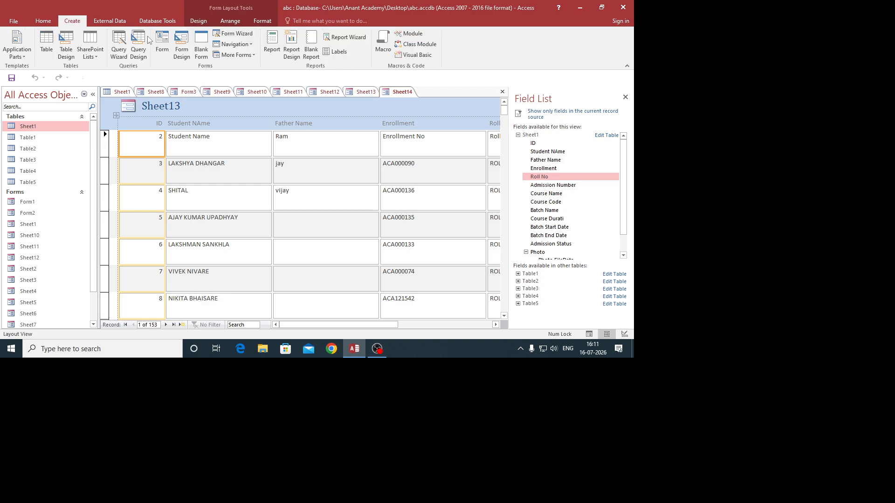
left_click(235, 55)
left_click(232, 98)
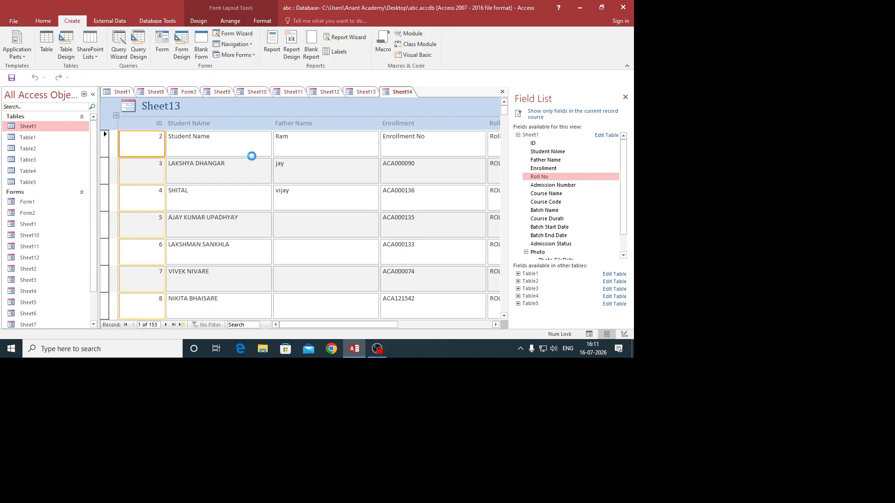